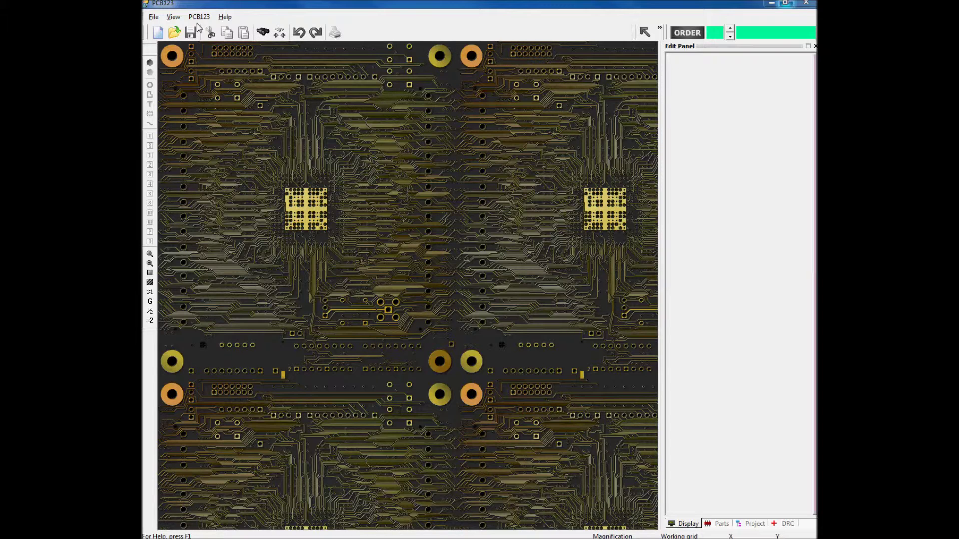
- Start the New Board Wizard and name the board '3D printer Board'
left_click(153, 17)
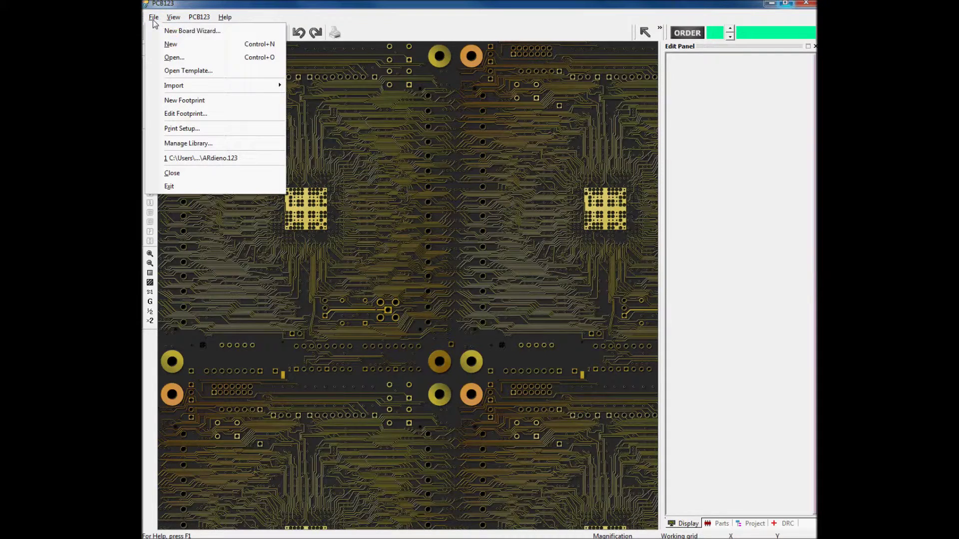
left_click(181, 32)
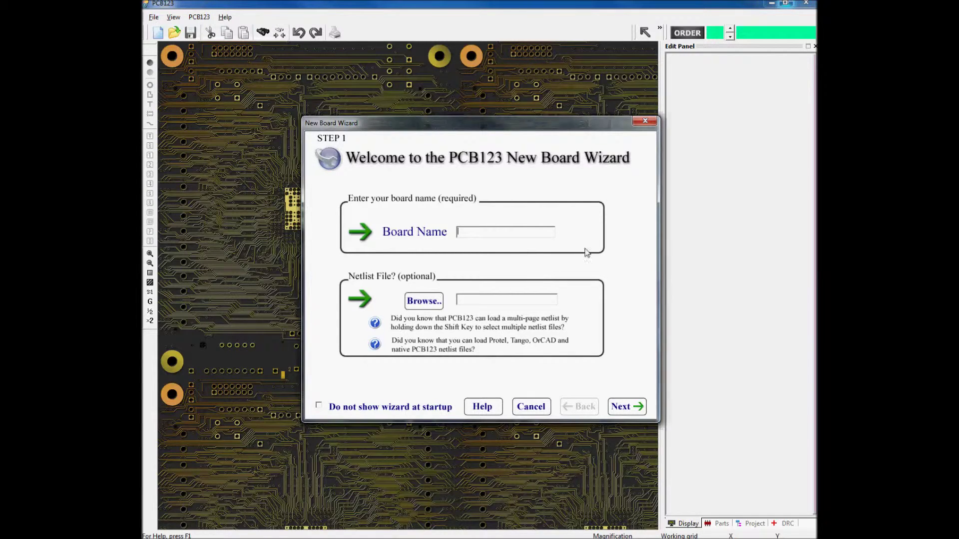
type("#d")
key("BackSpace")
key("BackSpace")
type("3D printer Board")
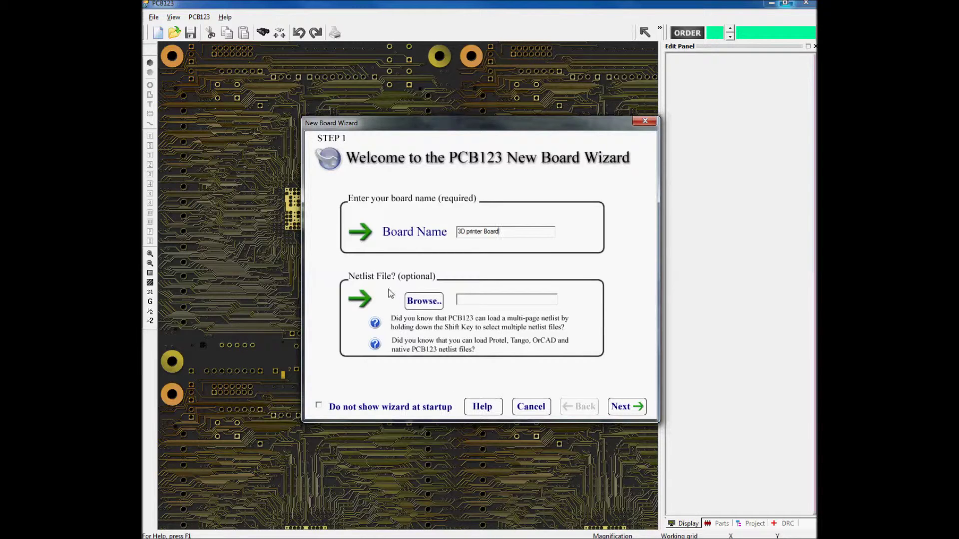
left_click(630, 412)
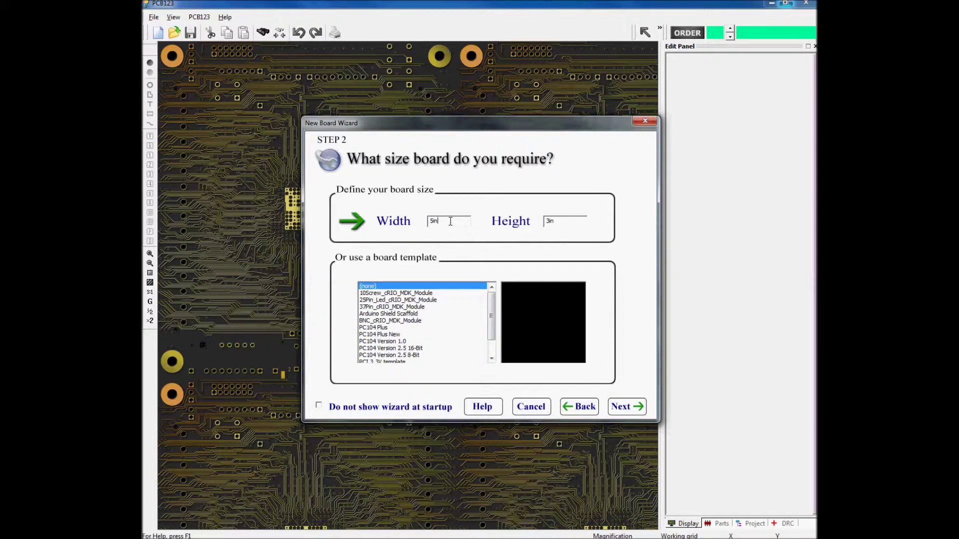
- Set the board width and height to 10
key("BackSpace")
key("BackSpace")
key("BackSpace")
key("Tab")
type("1")
- Preview the Arduino Shield Scaffold and PCI E templates, then revert to no template
scroll(491, 314, "down", 1)
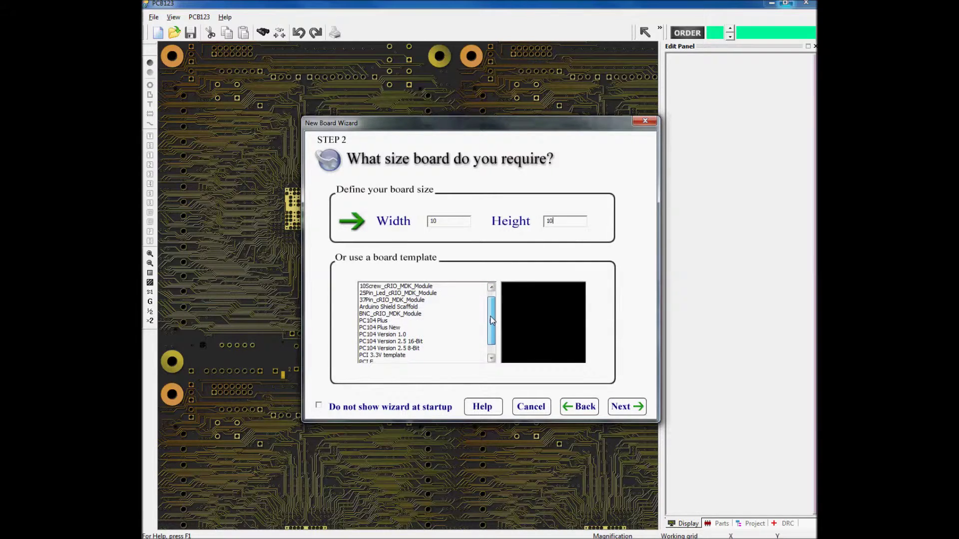
left_click(384, 300)
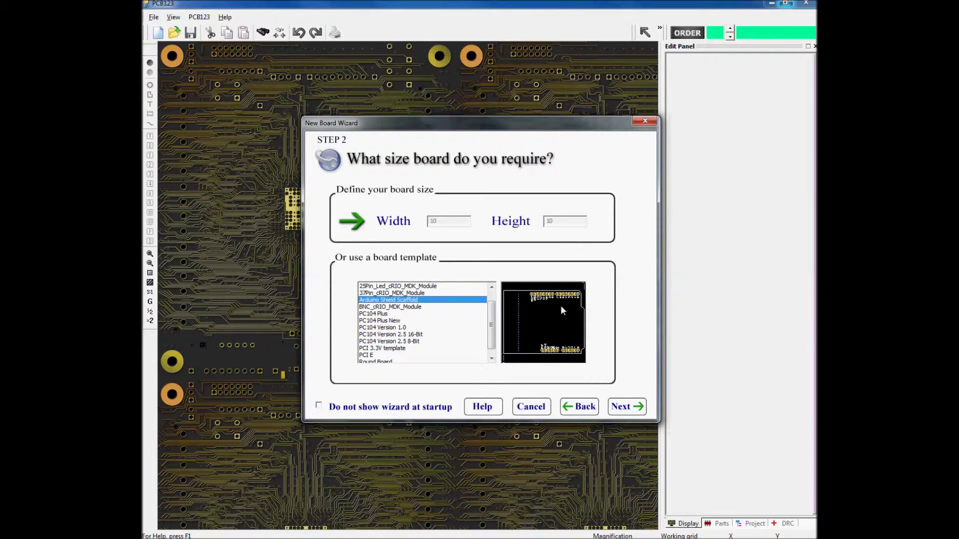
left_click(492, 360)
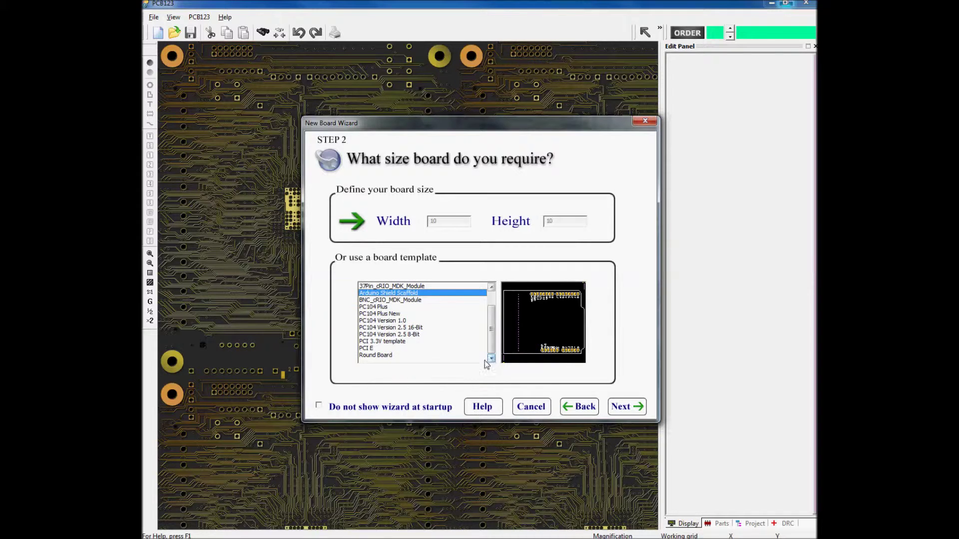
left_click(367, 348)
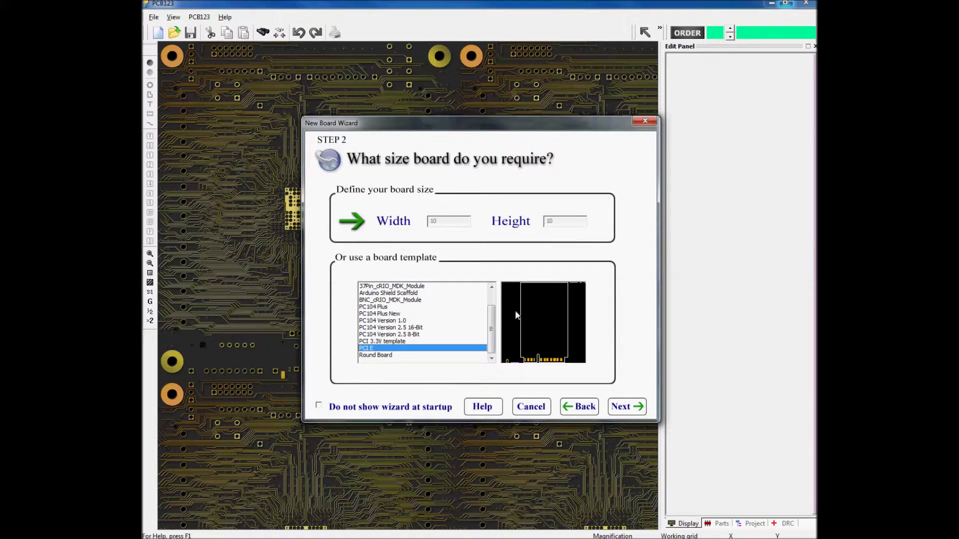
left_click_drag(489, 322, 483, 282)
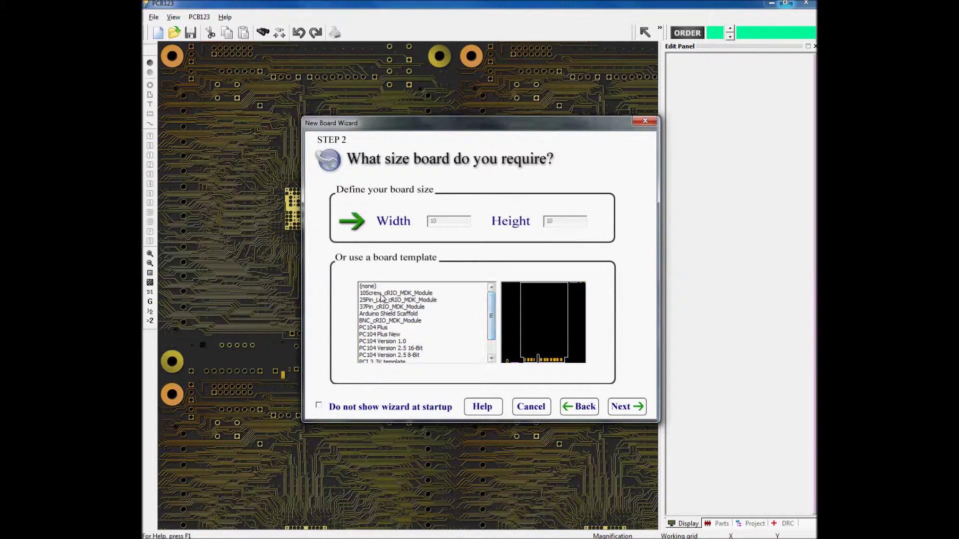
left_click(364, 288)
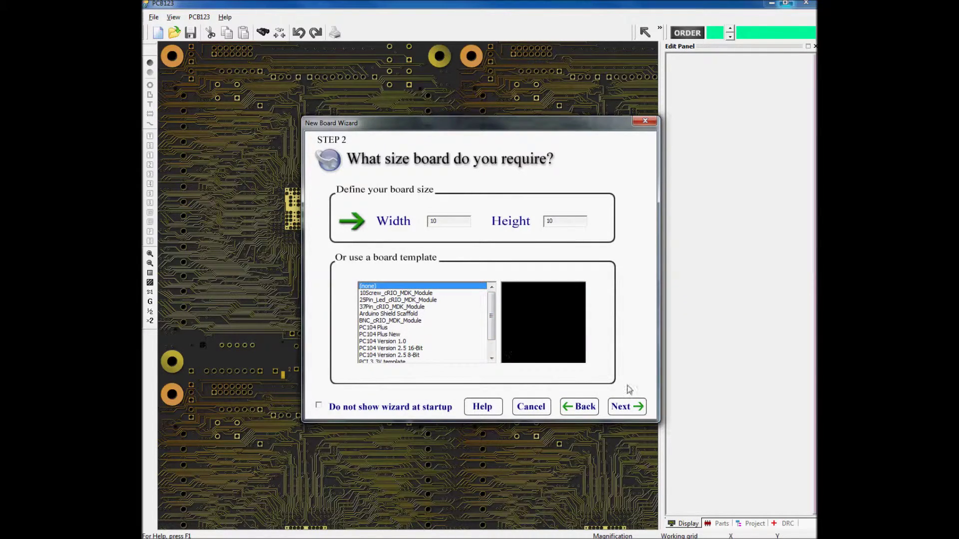
left_click(636, 408)
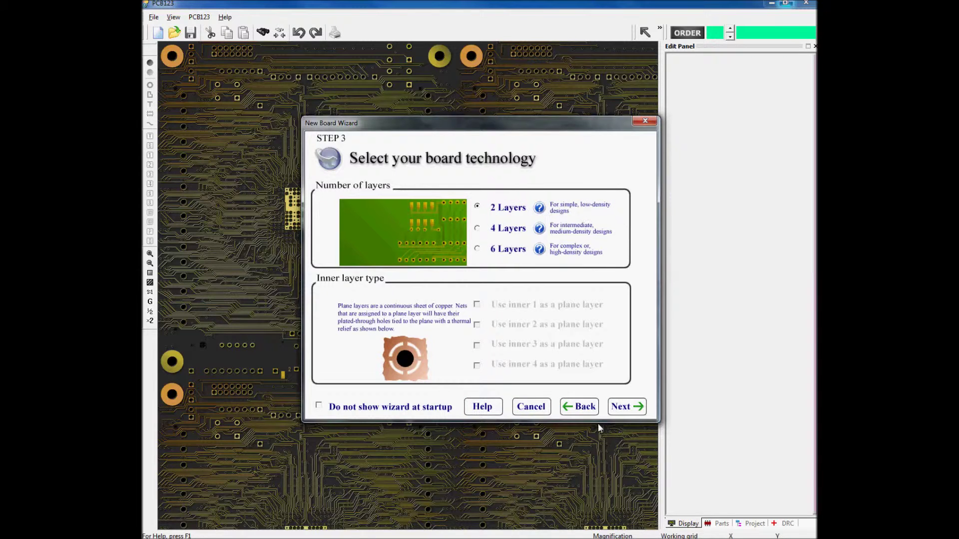
- Keep 2 layers as the board technology and continue to extra features
left_click(622, 407)
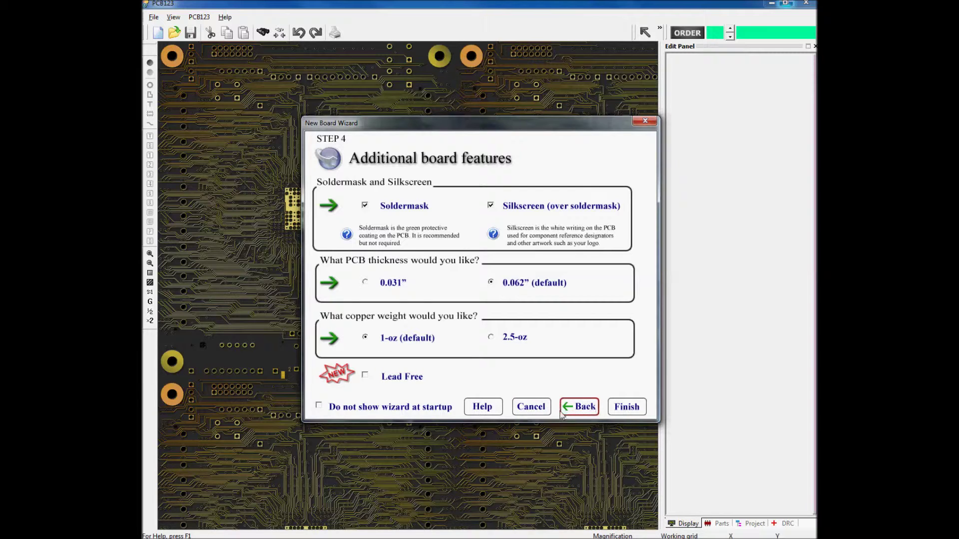
- Accept soldermask, silkscreen, 0.062" thickness and 1-oz copper, and finish the wizard
left_click(626, 409)
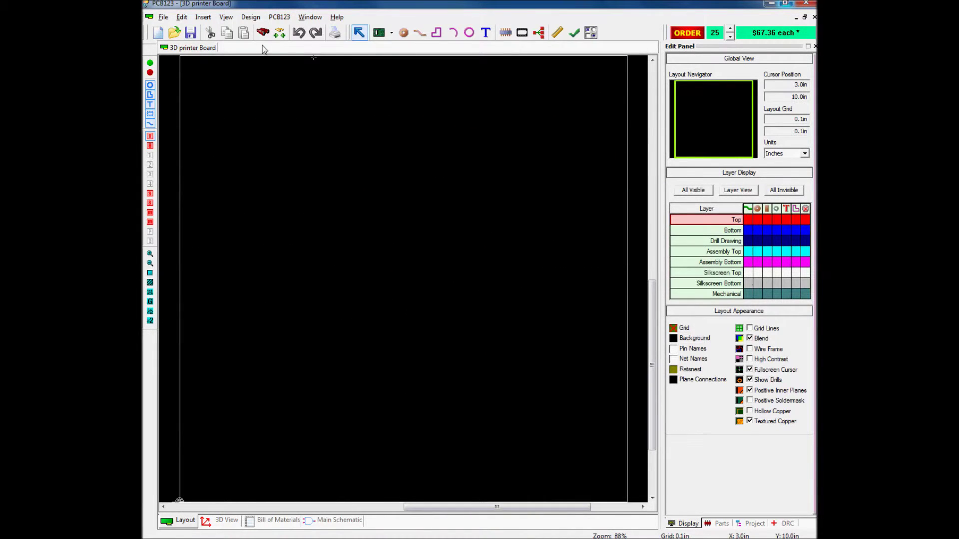
- Look through the View and Edit menus, then show the blank Main Schematic sheet
left_click(224, 19)
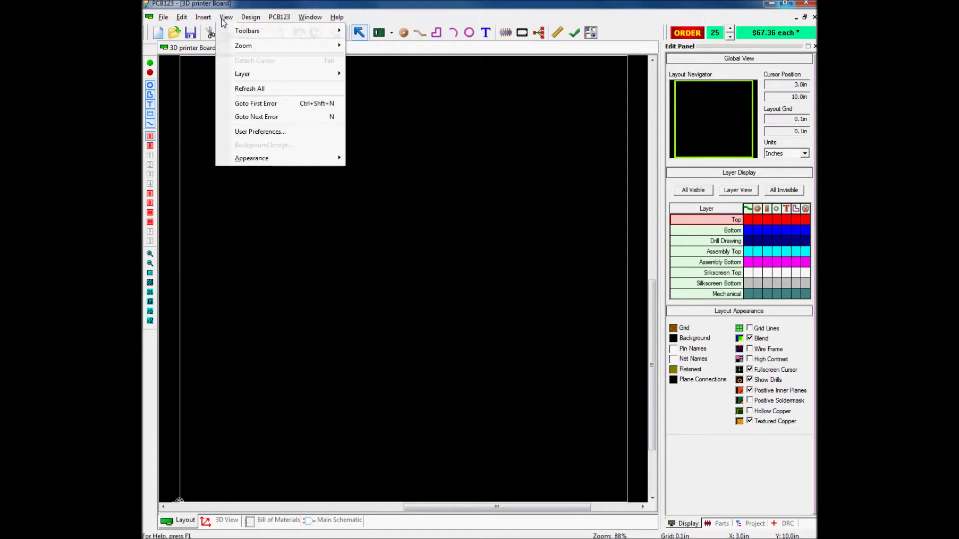
mouse_move(181, 18)
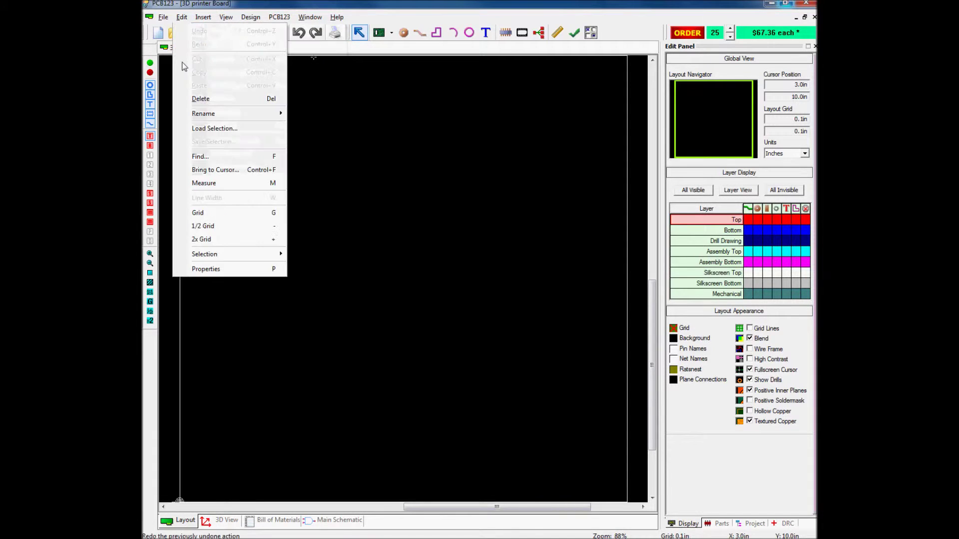
left_click(367, 96)
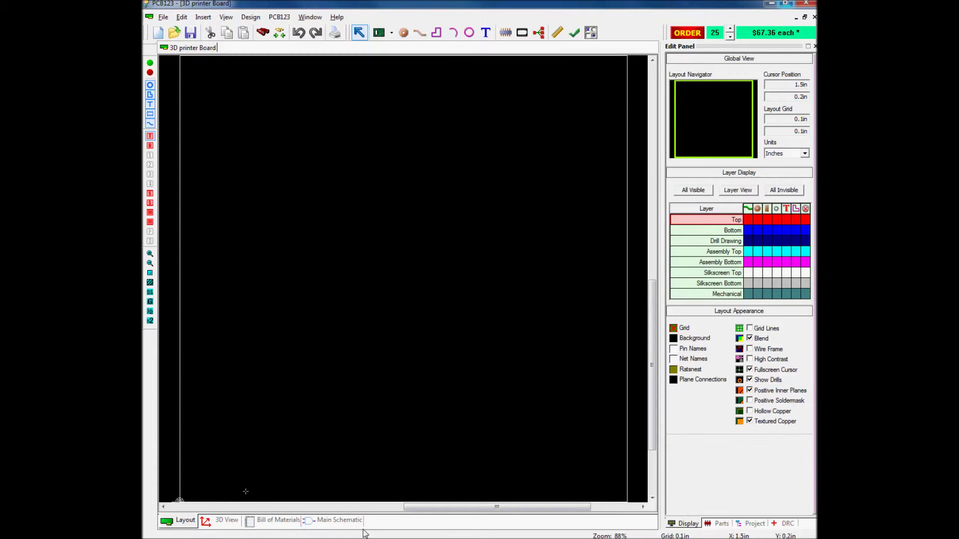
left_click(338, 521)
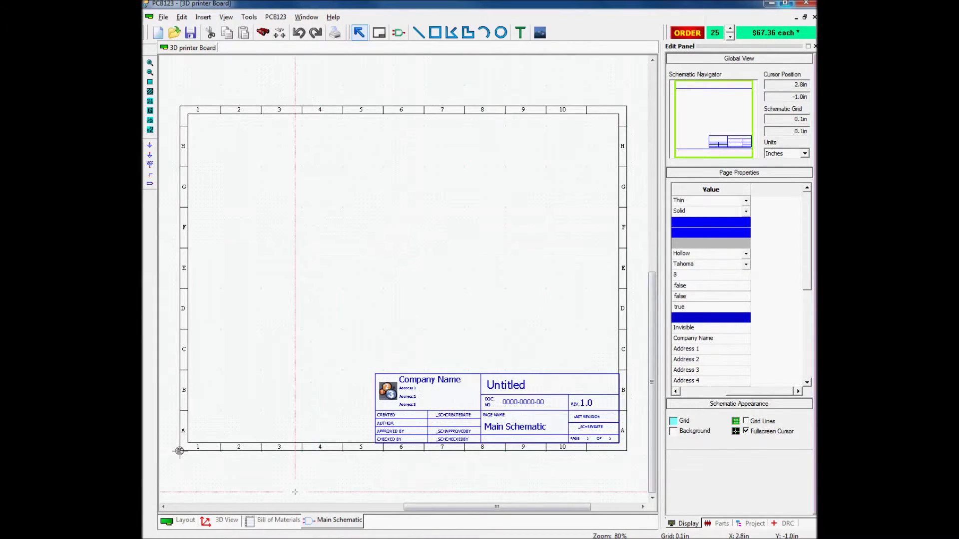
- Show the Bill of Materials and pick the 25-board total order quantity
left_click(274, 521)
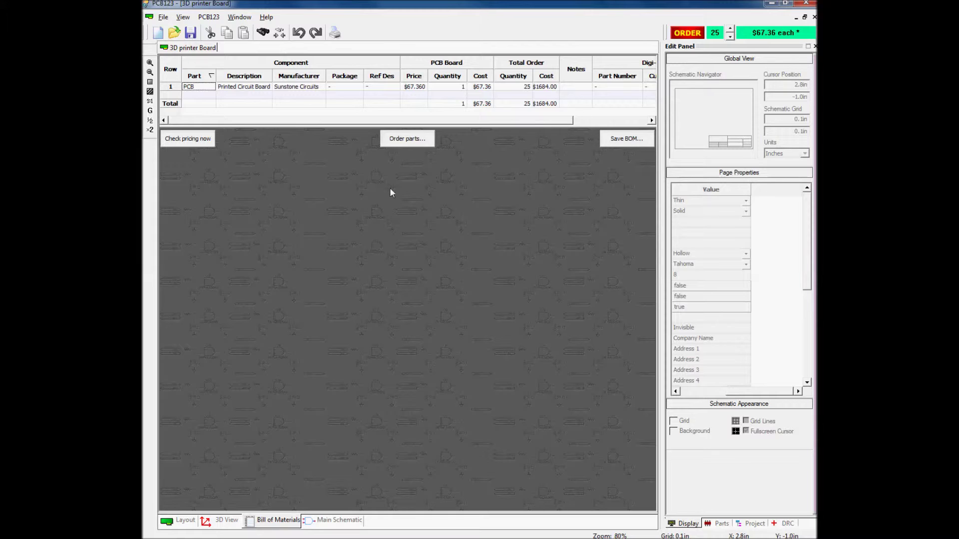
left_click(528, 87)
left_click(652, 121)
left_click(652, 120)
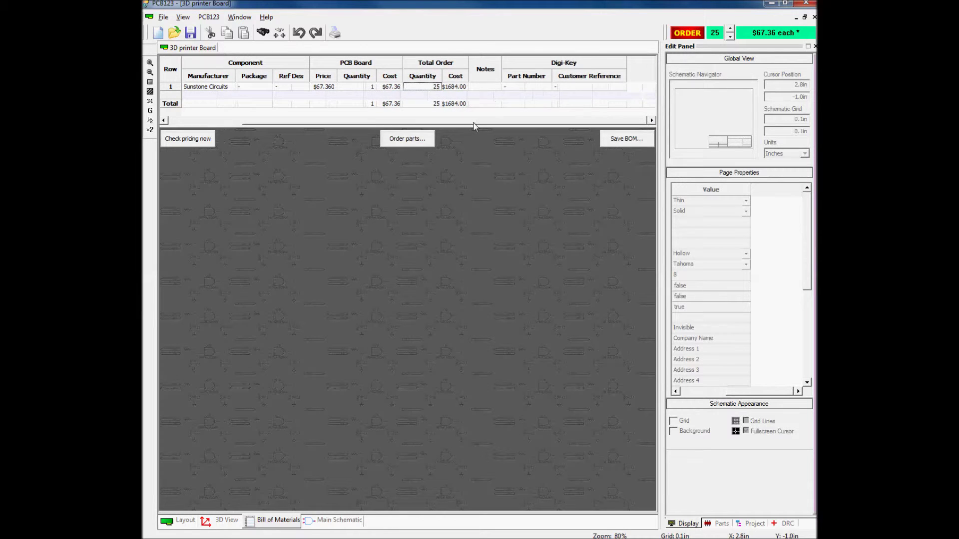
left_click_drag(613, 123, 477, 125)
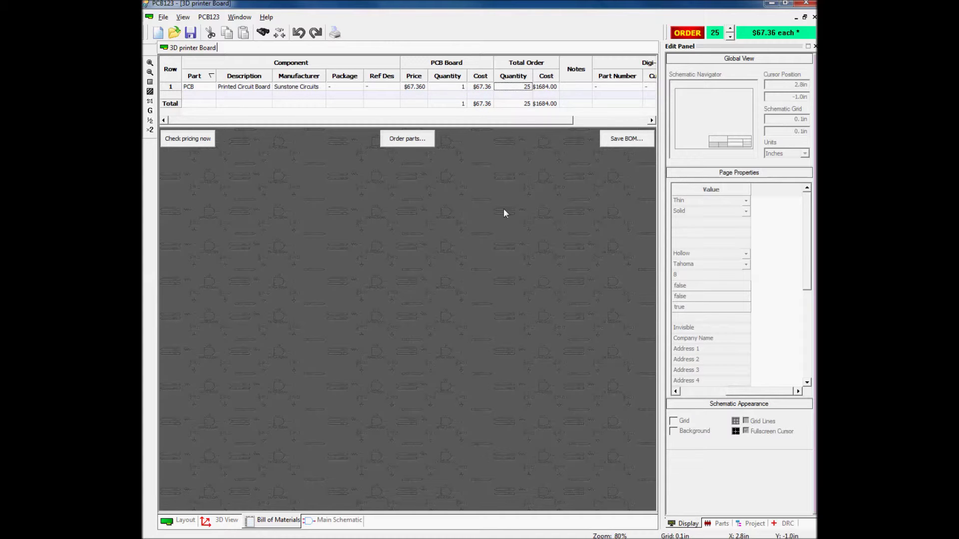
- View the blank board in 3D tilted back to a low angle, then return to layout
left_click(219, 523)
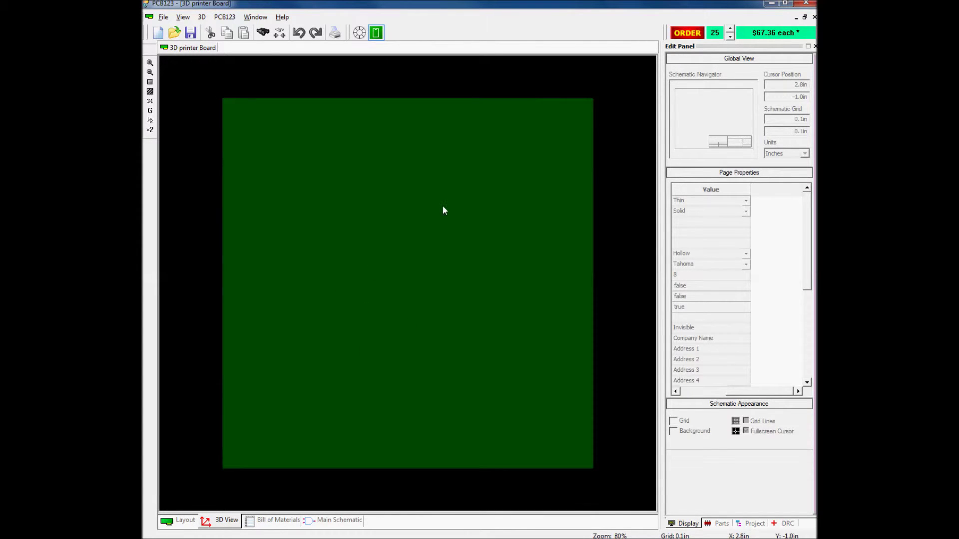
left_click_drag(419, 388, 432, 192)
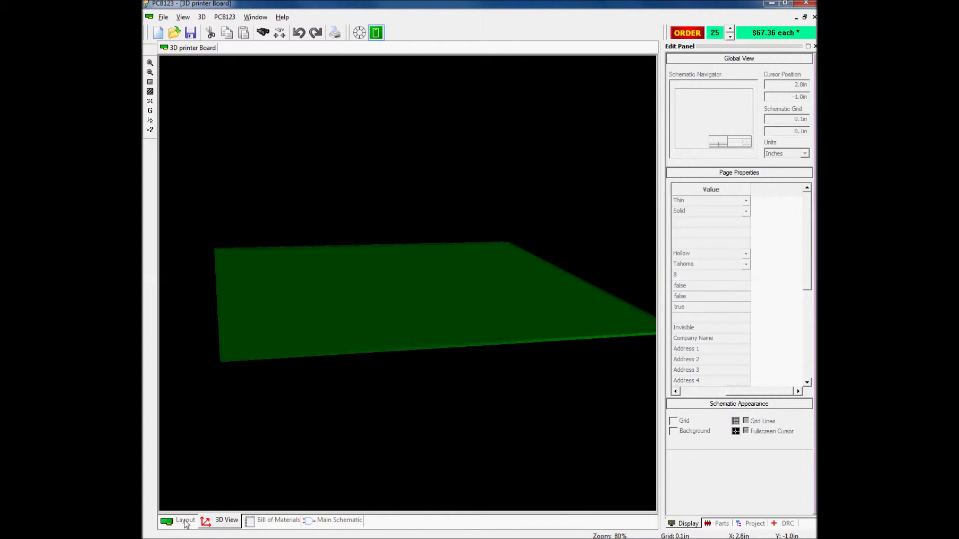
left_click(186, 522)
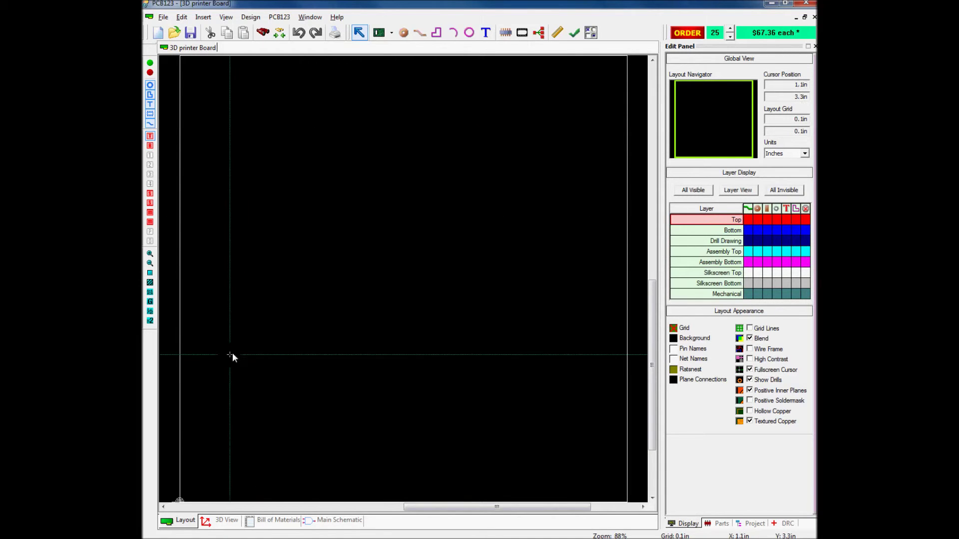
- Switch back to the blank Main Schematic sheet
left_click(339, 520)
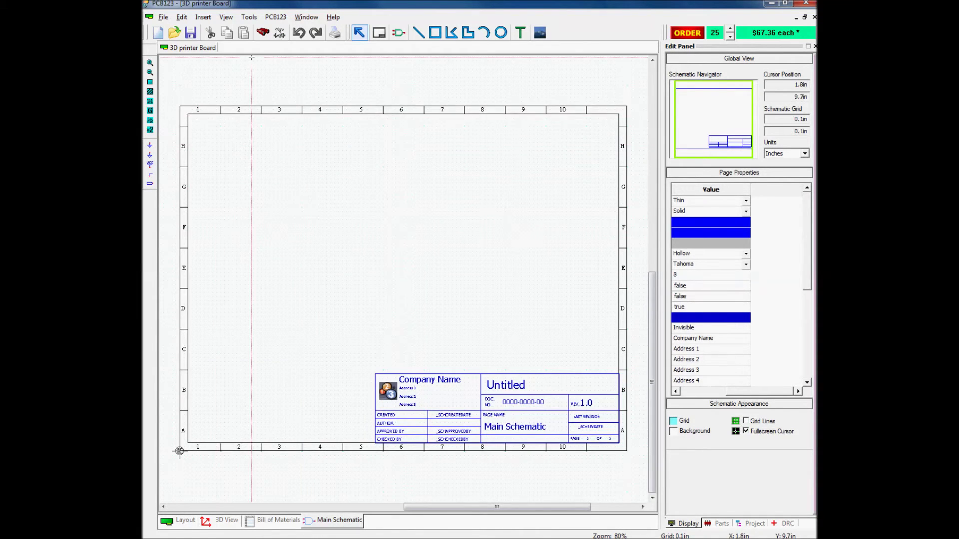
- Search the part library for 'MEGA' and pick the ATMEGA128-16AC microcontroller
left_click(265, 32)
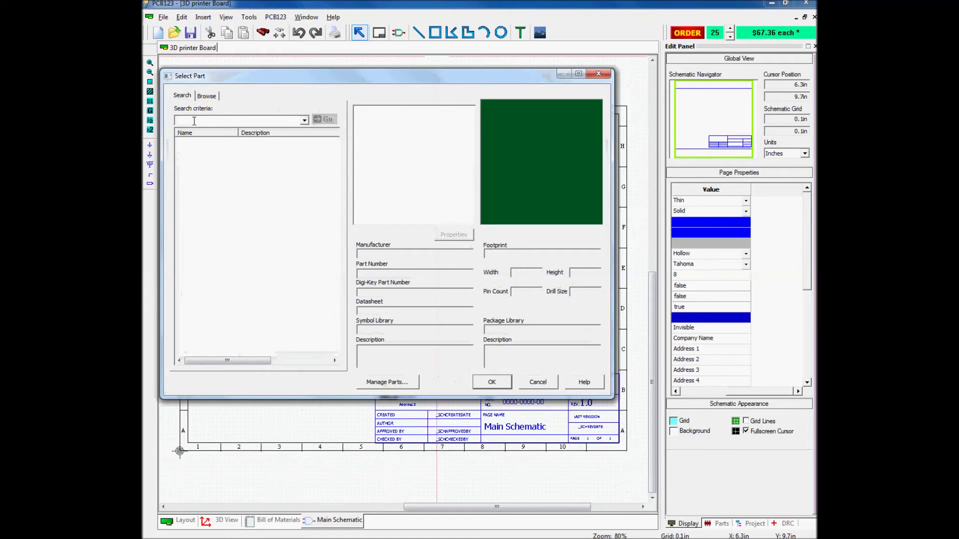
type("MEGA")
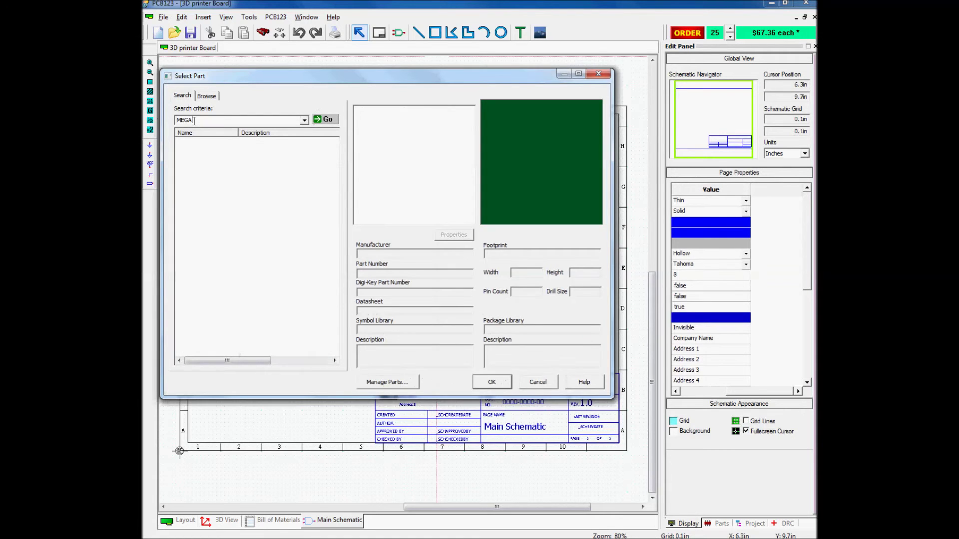
left_click(324, 120)
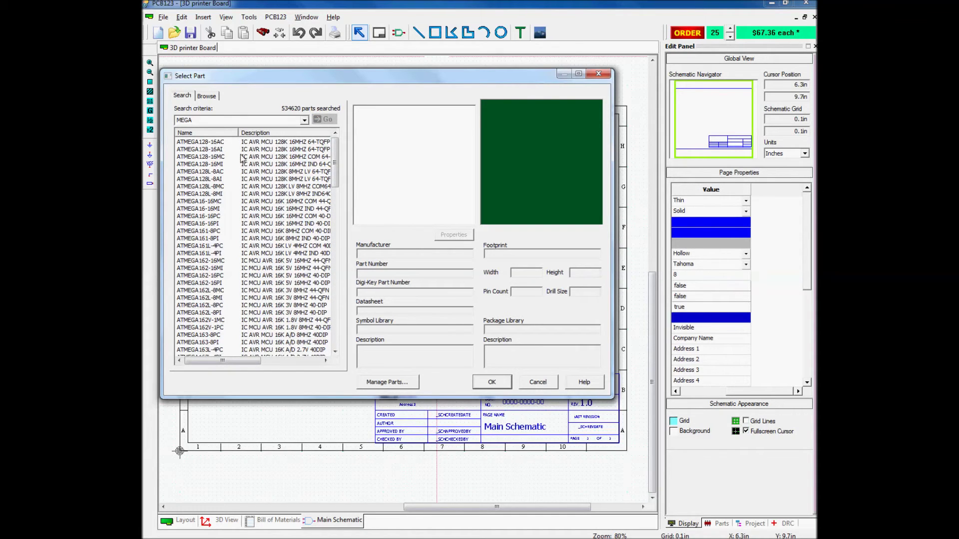
left_click(217, 143)
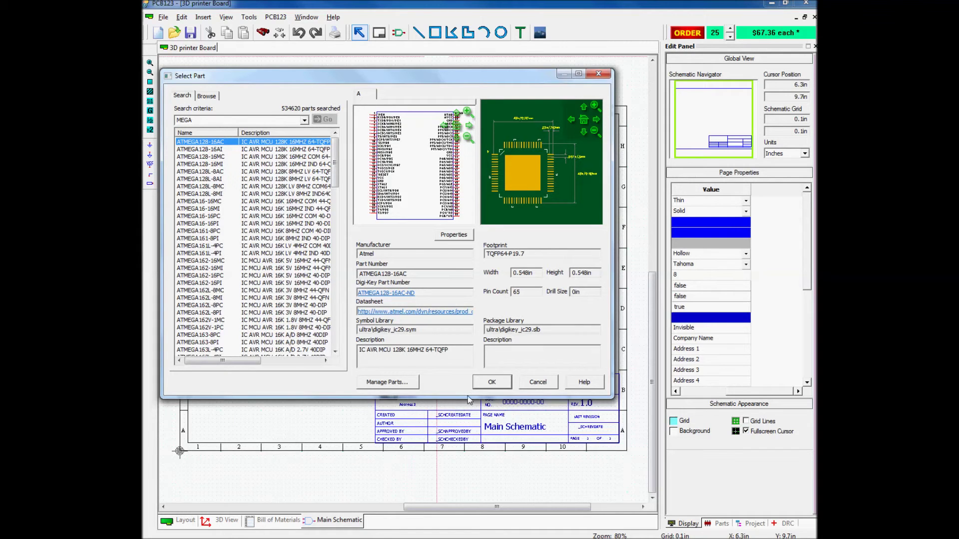
left_click(492, 382)
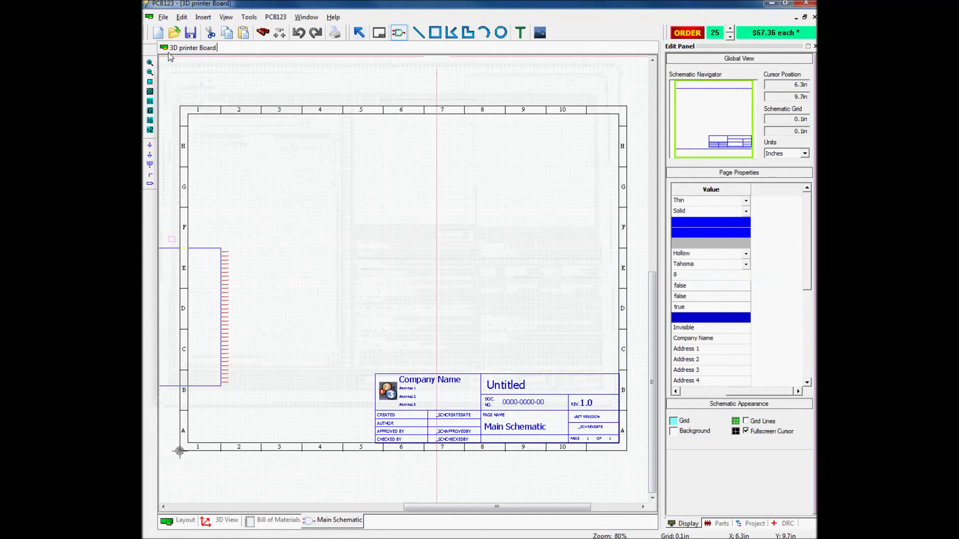
- Drop the ATMEGA128 symbol near the top centre of the schematic sheet
left_click(411, 175)
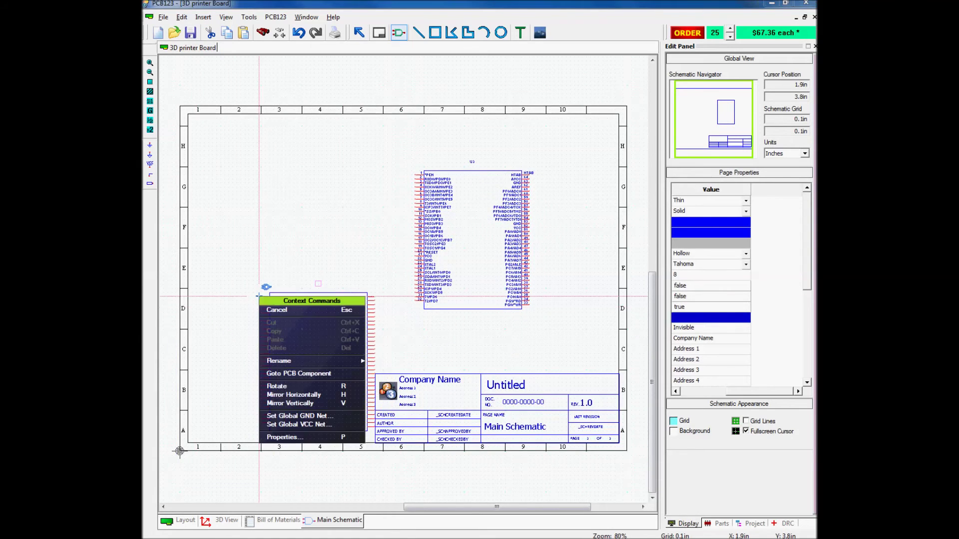
right_click(259, 296)
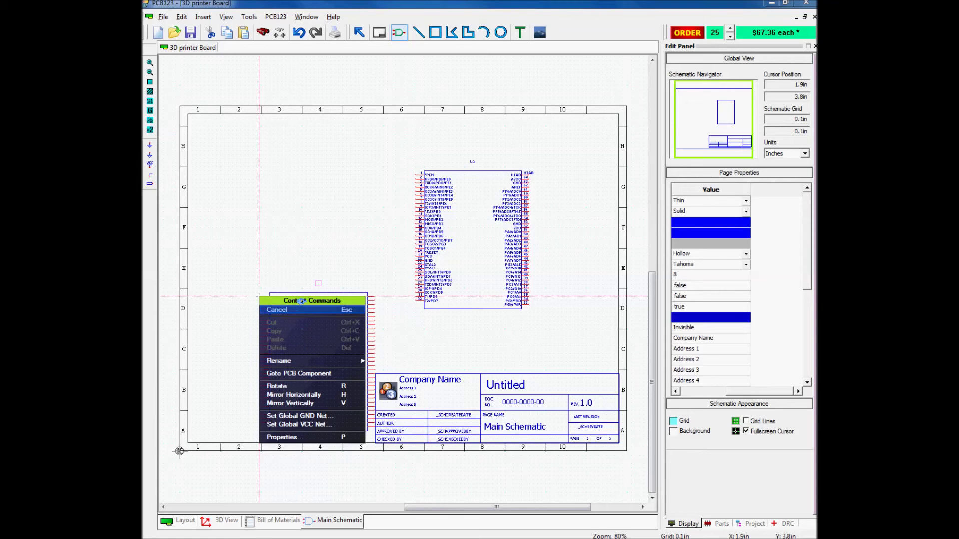
left_click(299, 308)
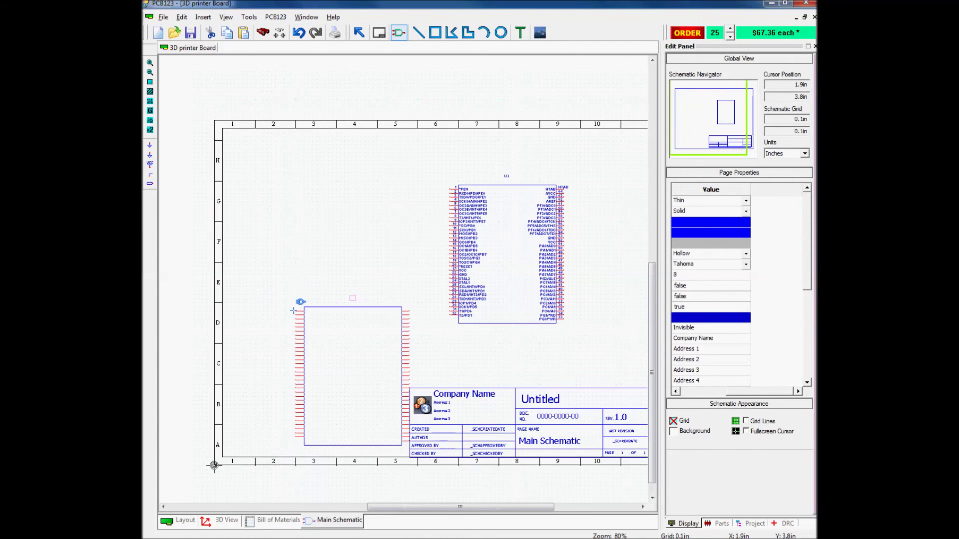